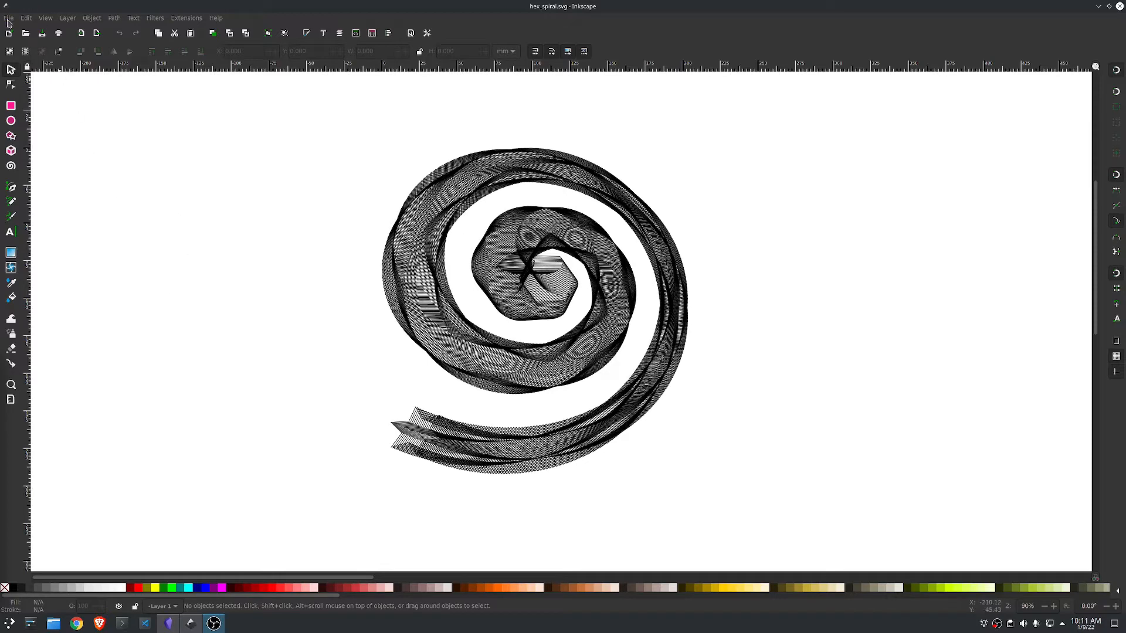
Step: Create a new blank document and hide its page border
click(8, 20)
click(24, 35)
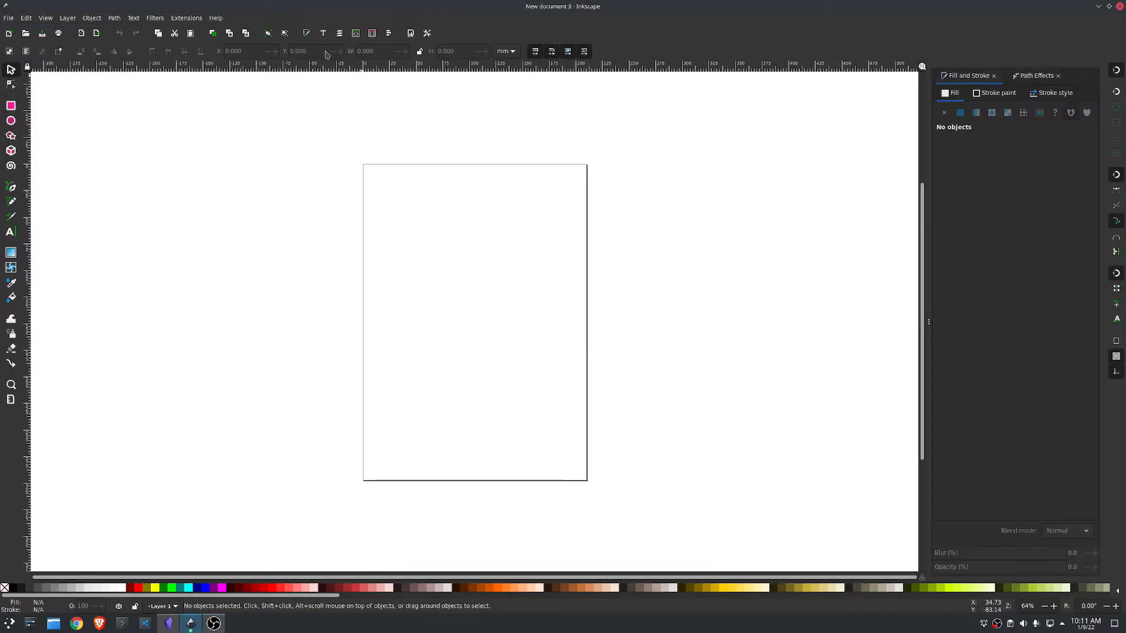
click(411, 33)
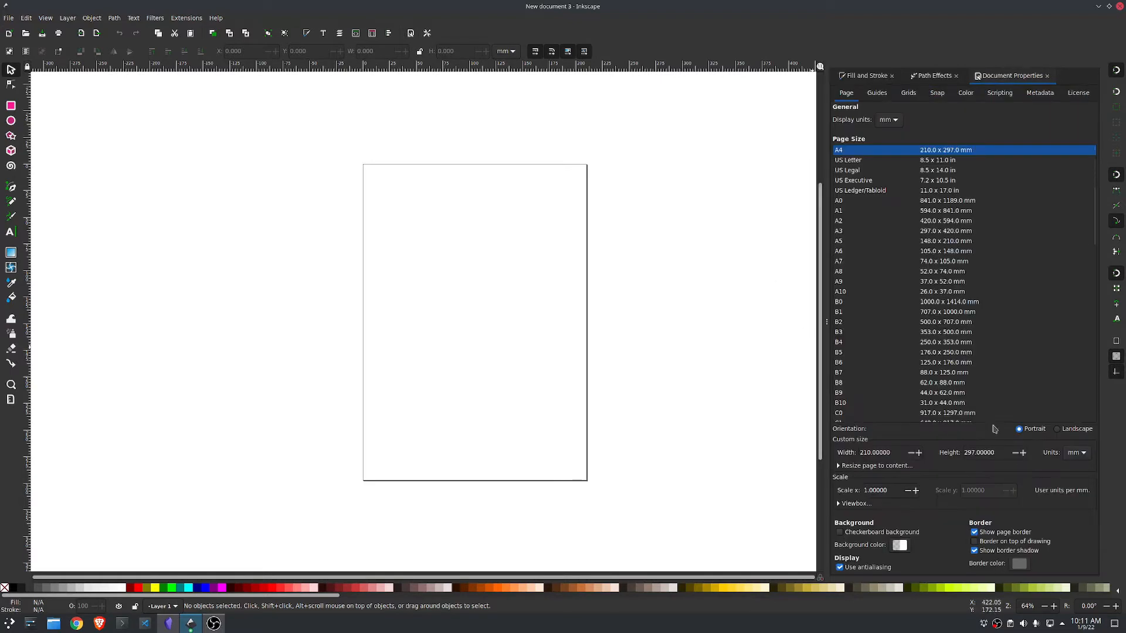
click(974, 532)
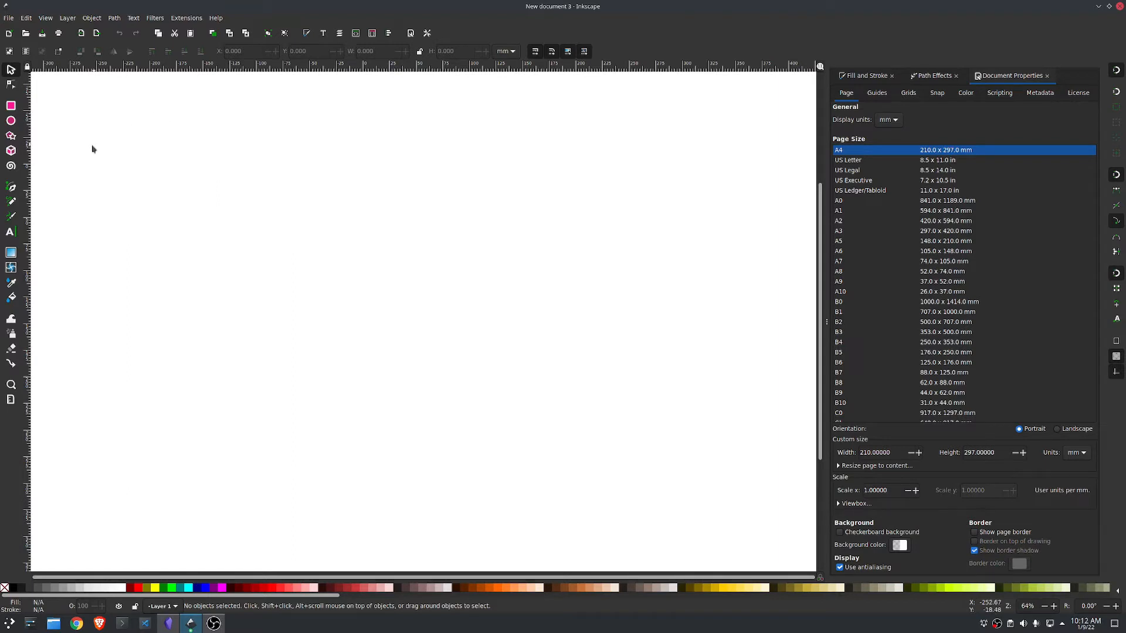
Step: Draw a spiral about 259 mm wide and 282 mm high and place it at about X -308, Y -84 mm
click(10, 167)
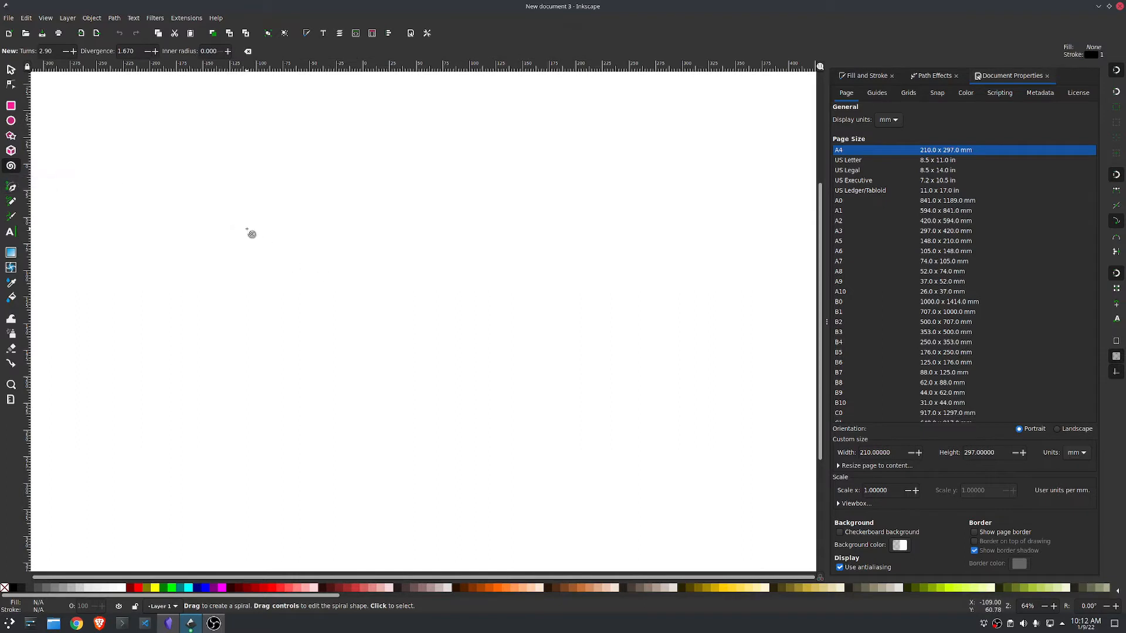
drag(247, 228, 319, 392)
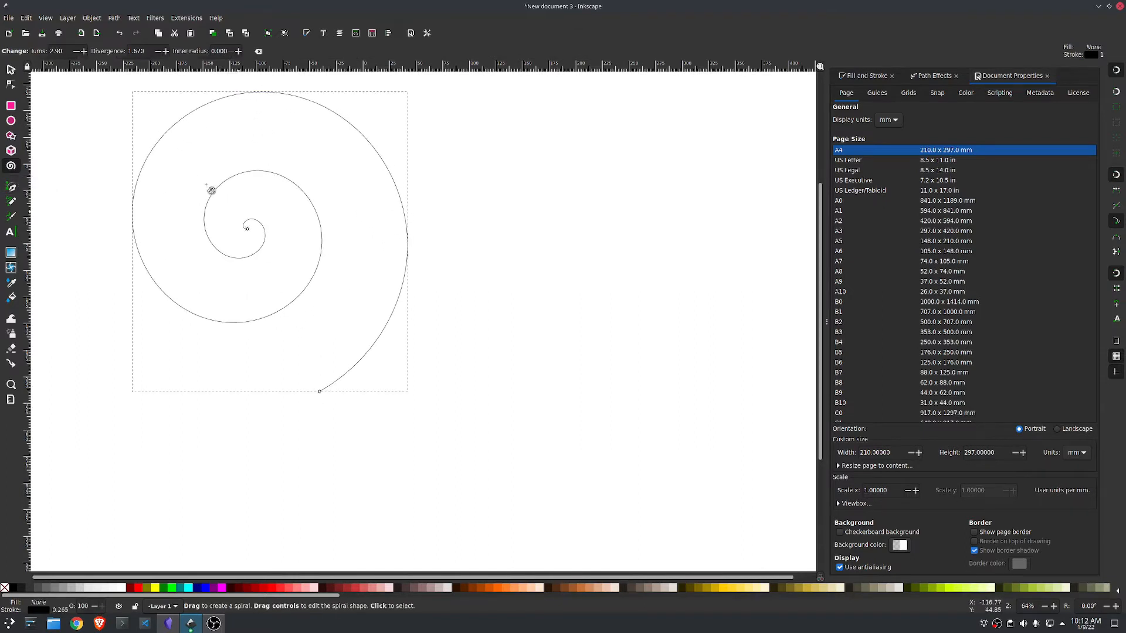
click(11, 69)
drag(292, 188, 195, 169)
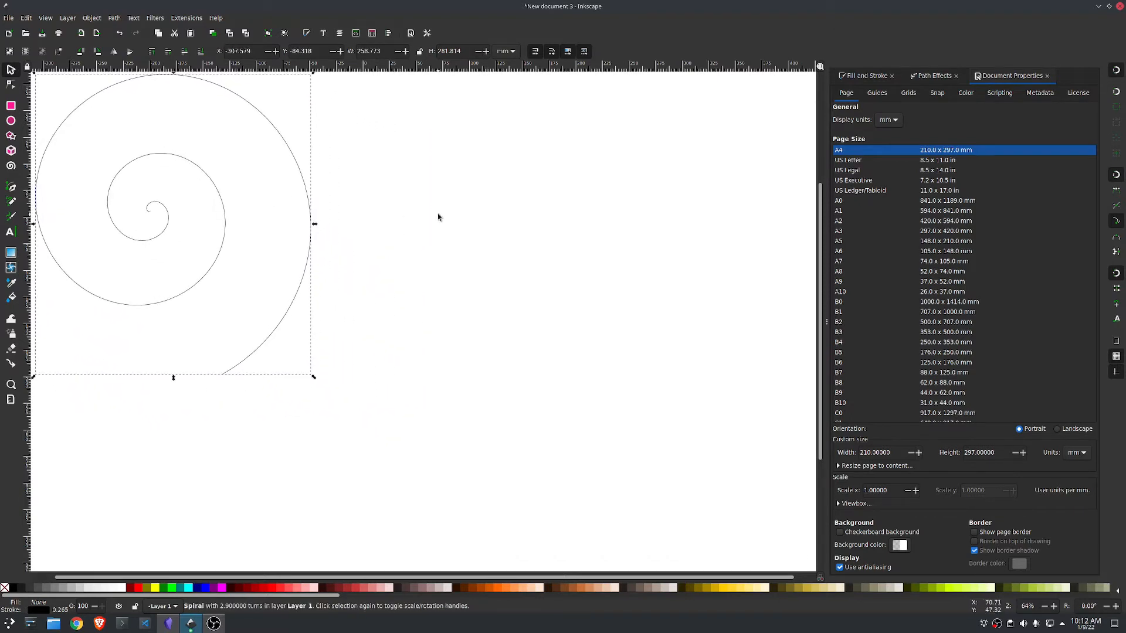
click(438, 218)
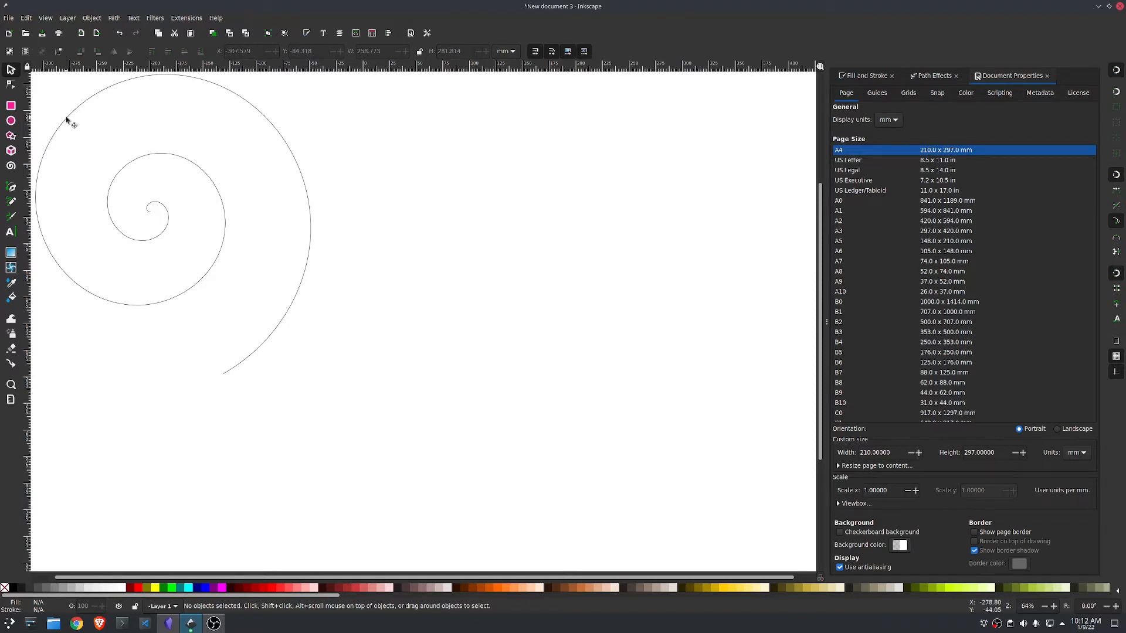
Step: Draw a six-pointed star about 107 by 117 mm and a smaller one above it, turning the smaller into a hexagon about 62 by 71 mm
click(12, 136)
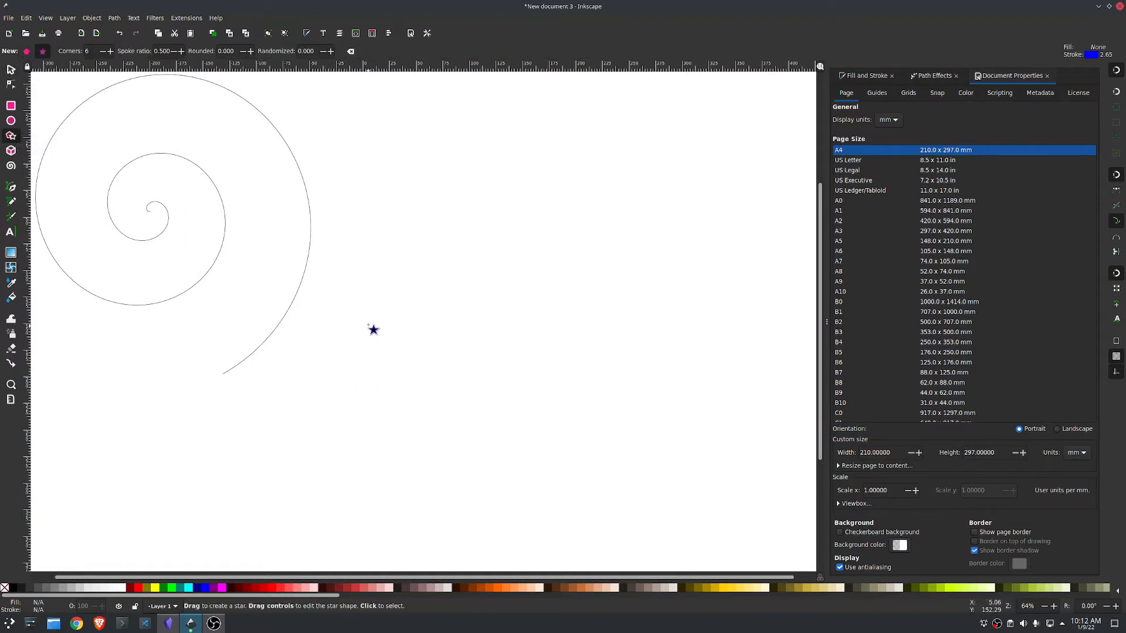
drag(381, 322, 432, 356)
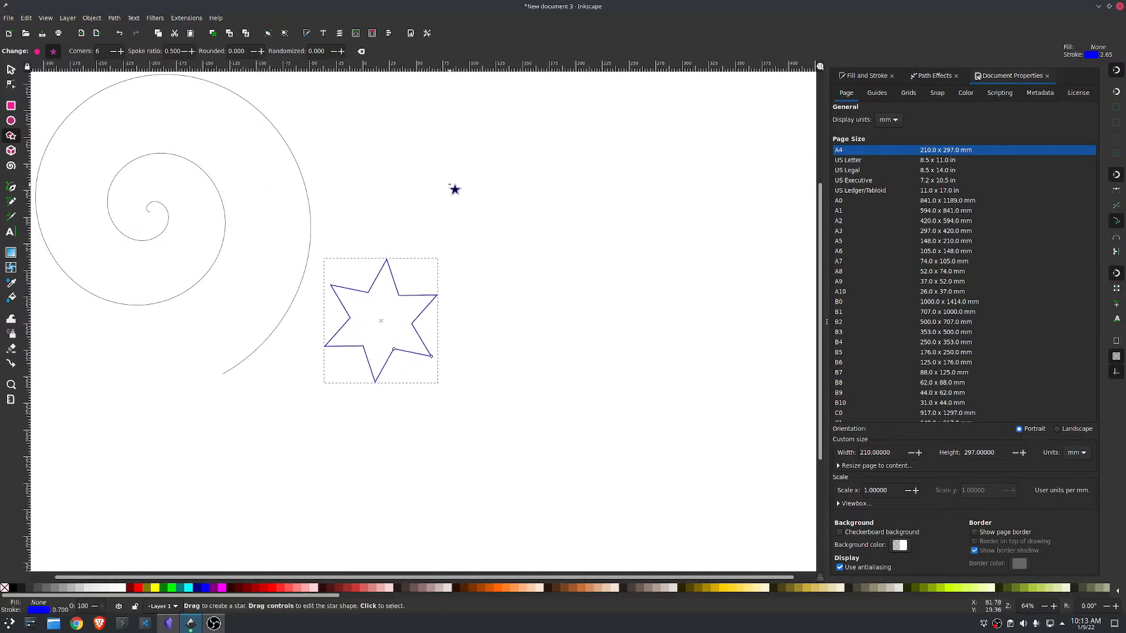
drag(467, 165, 500, 184)
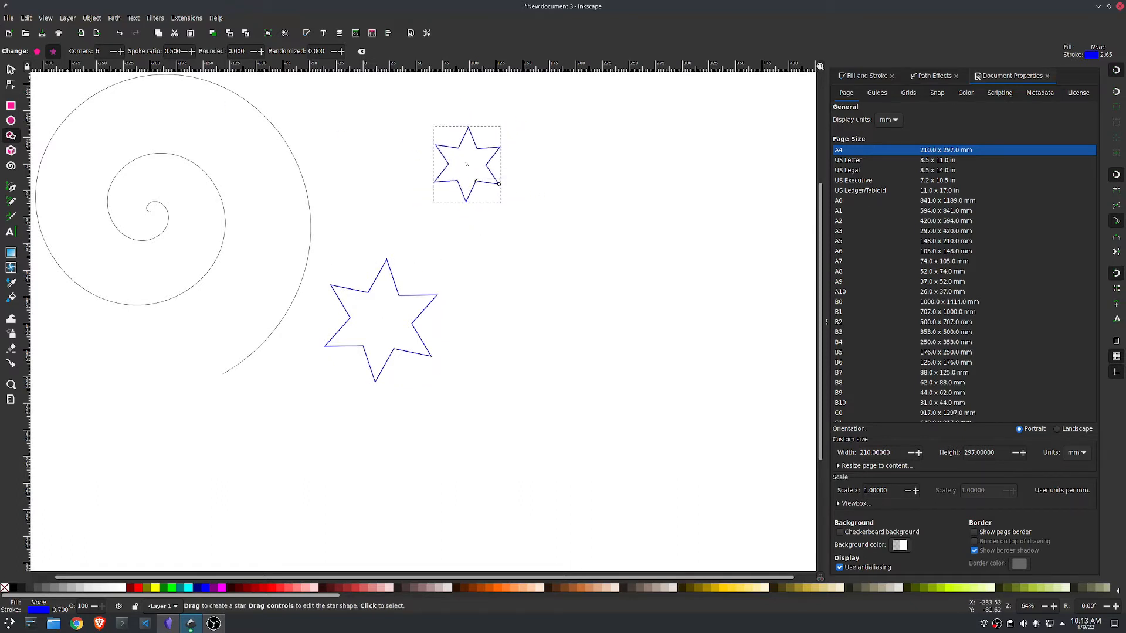
click(37, 51)
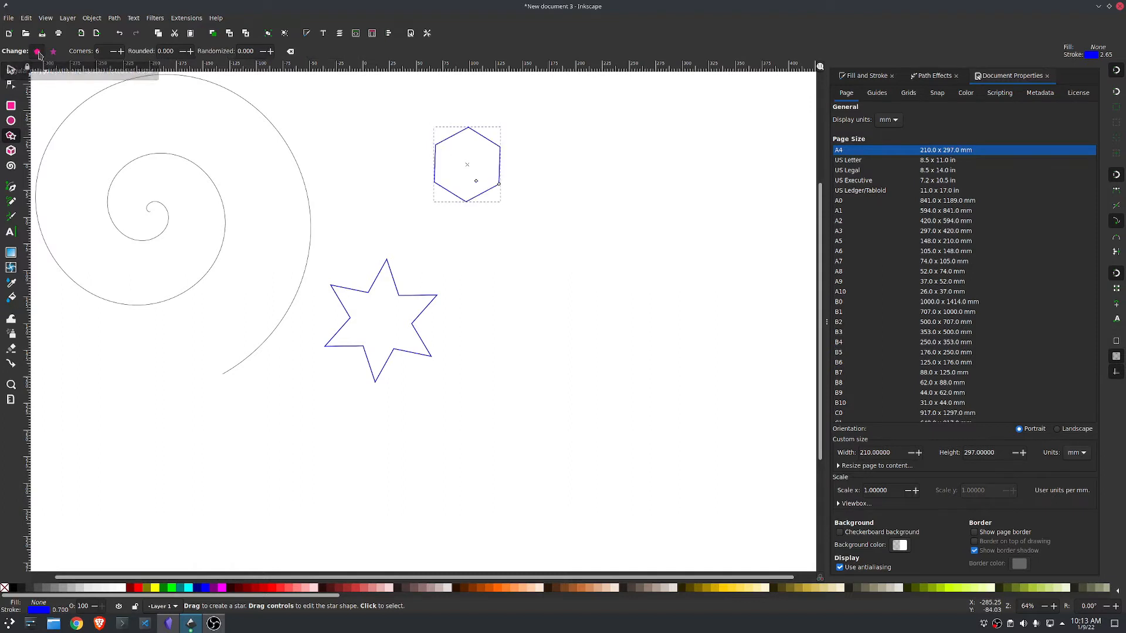
Step: Move the star down to about X -40, Y 179 mm and the hexagon to about X 125, Y -18 mm
click(10, 69)
drag(420, 320, 416, 418)
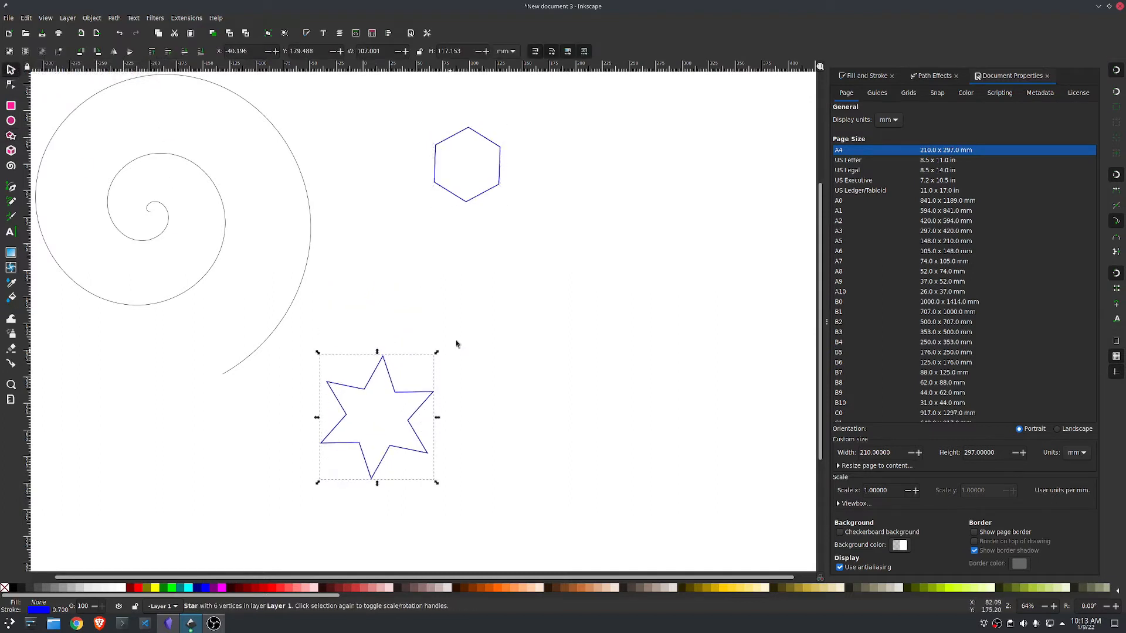
drag(493, 193, 556, 212)
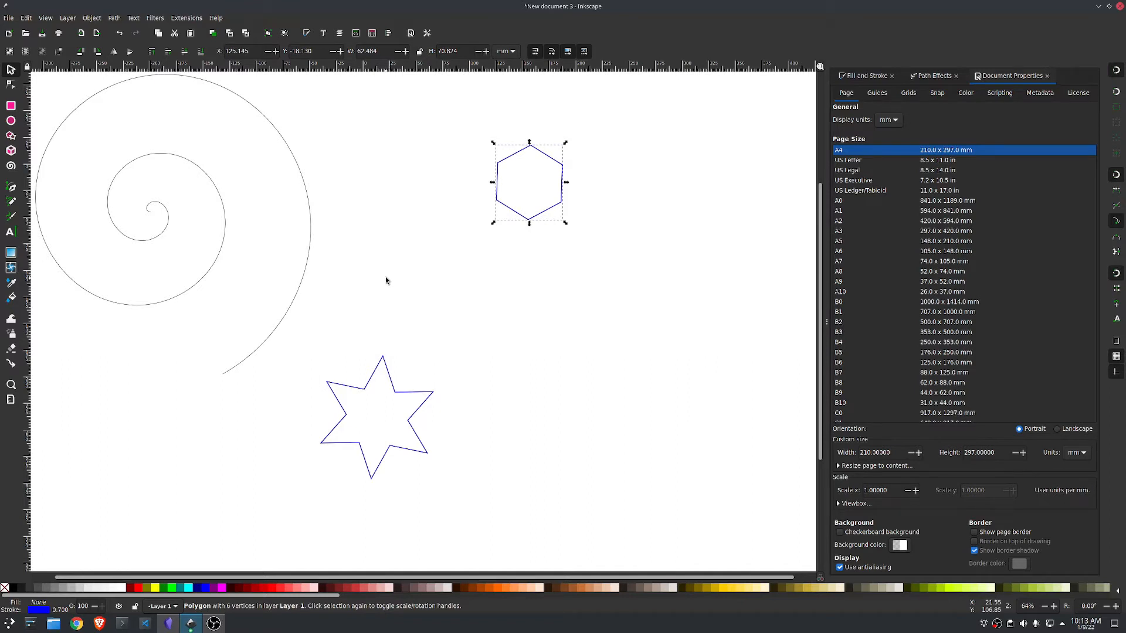
Step: Combine the hexagon and the star into a single path
shift+click(414, 397)
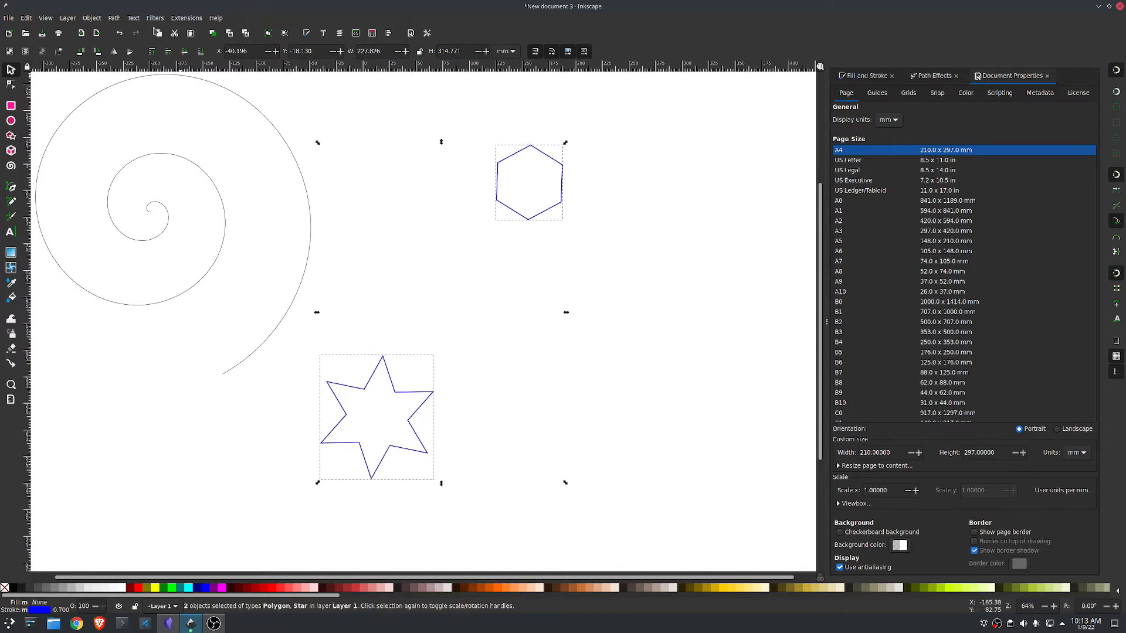
click(117, 18)
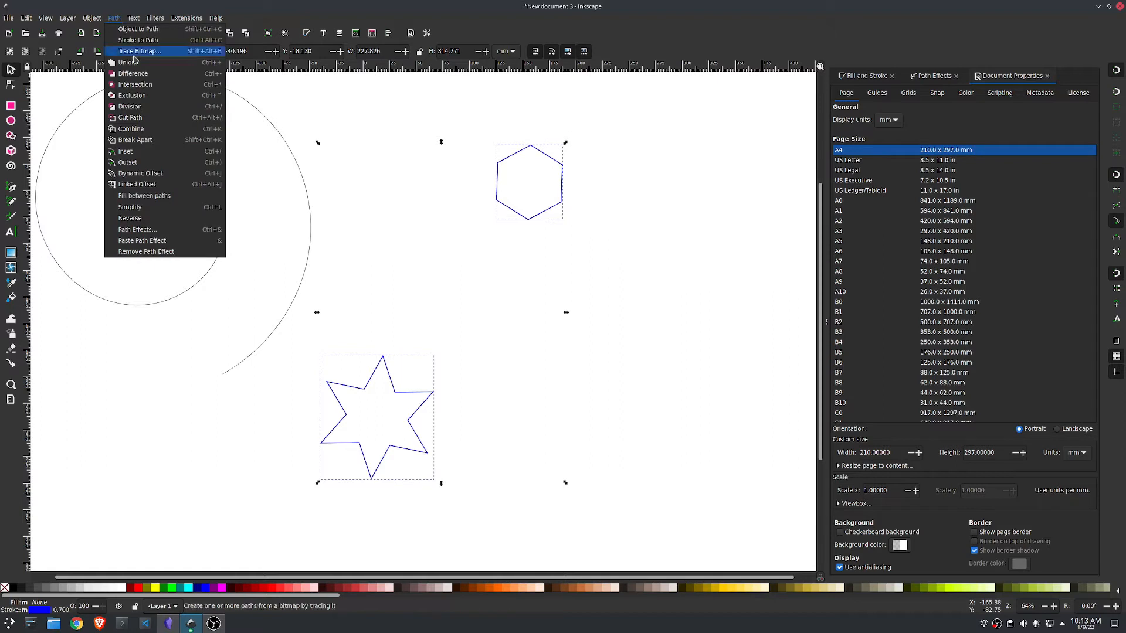
click(157, 128)
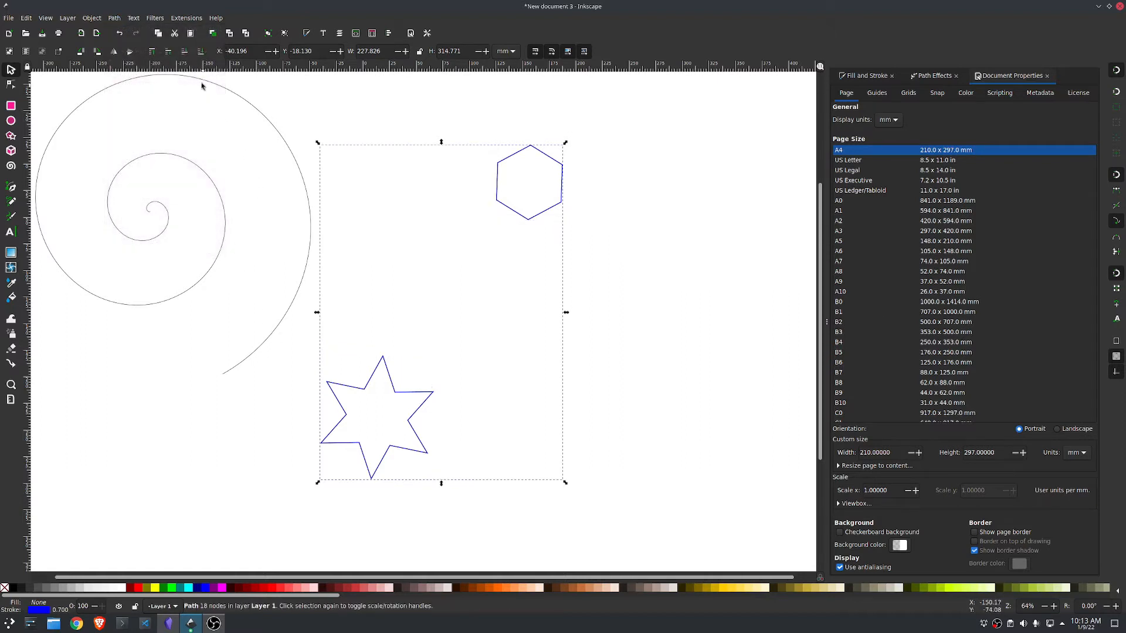
Step: Apply the Interpolate Sub-Paths effect to the combined path with 50 steps
click(115, 18)
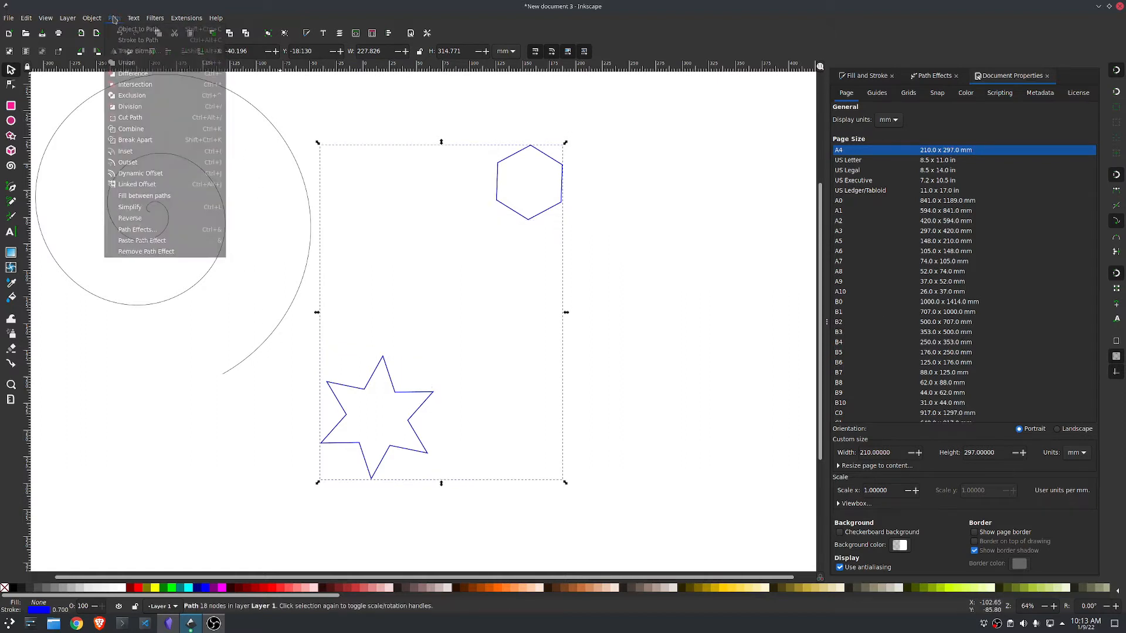
click(173, 230)
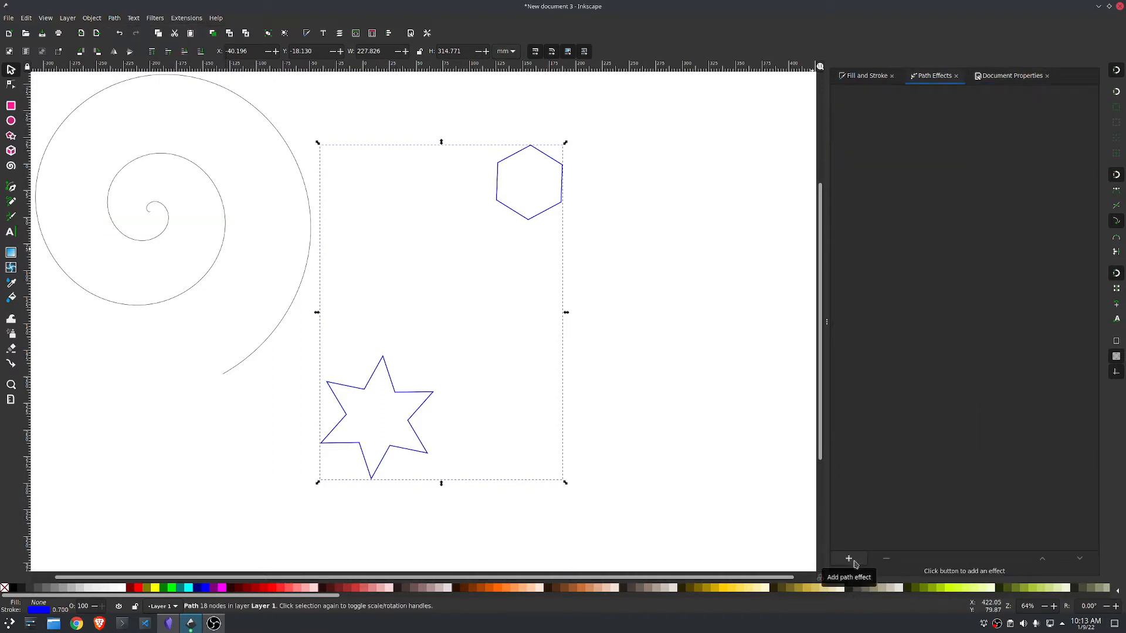
click(854, 562)
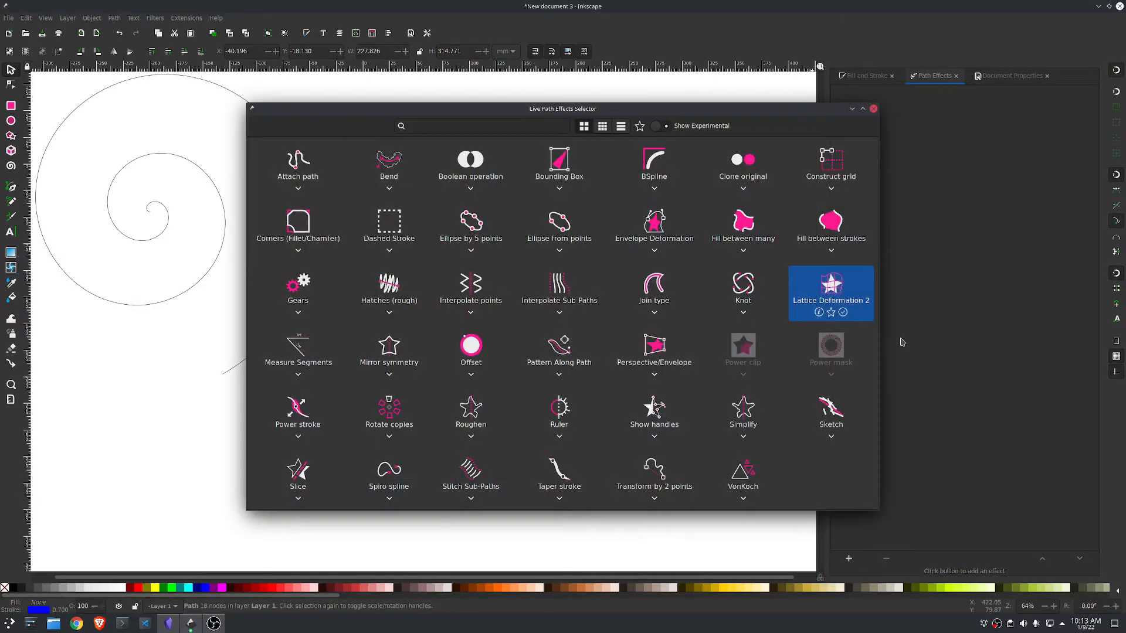
click(566, 293)
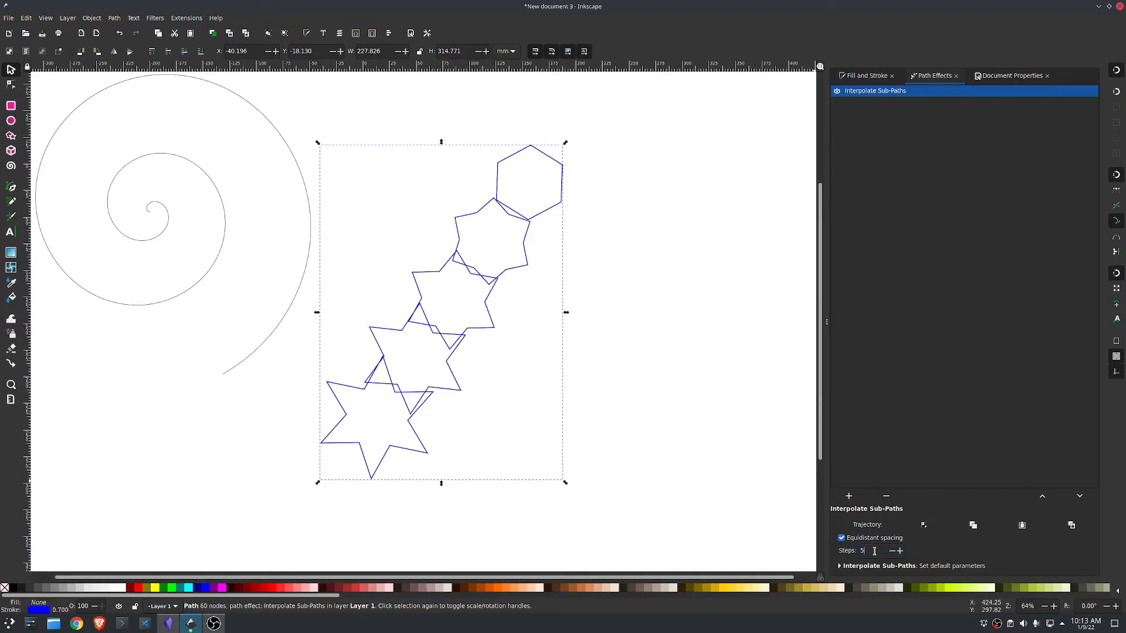
key(Return)
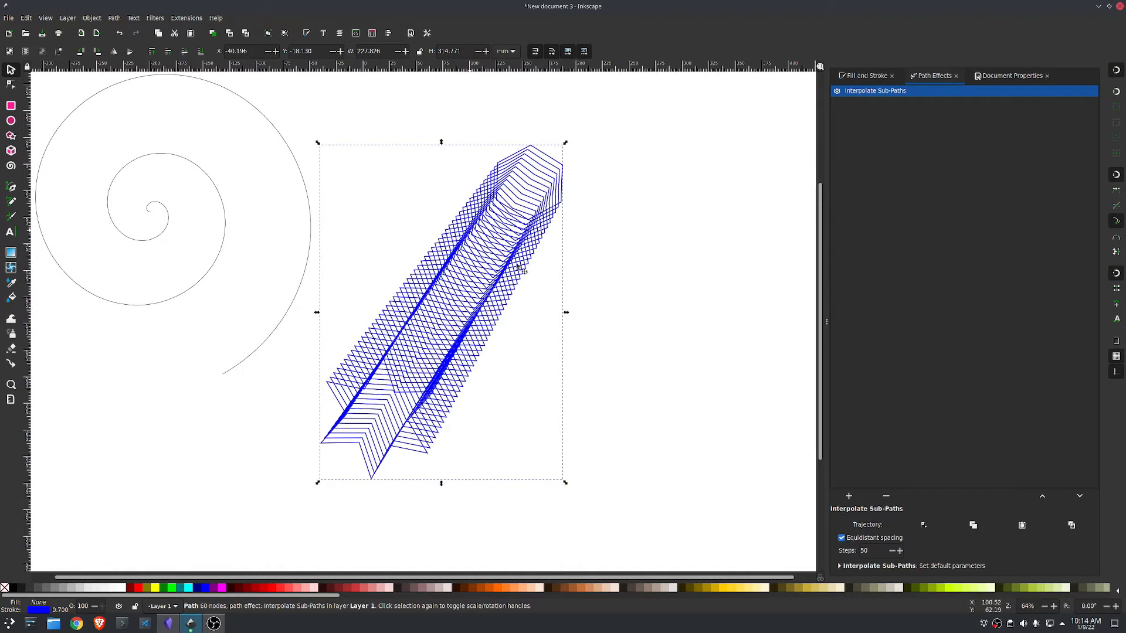
Step: Copy the spiral and paste it as the trajectory of the star-to-hexagon interpolation
click(238, 108)
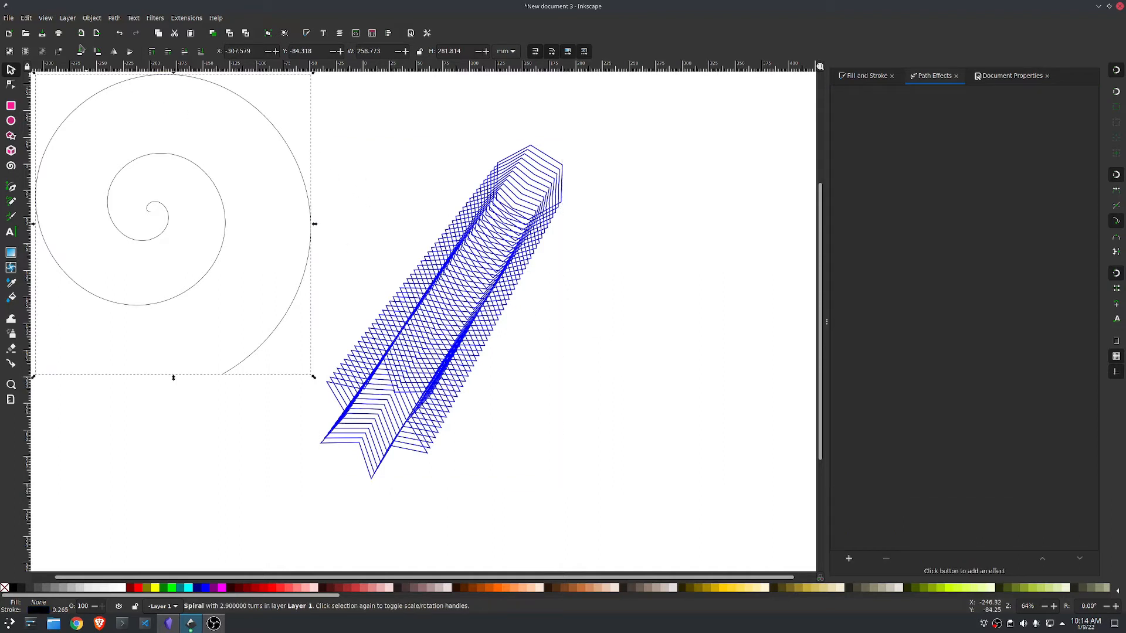
click(26, 19)
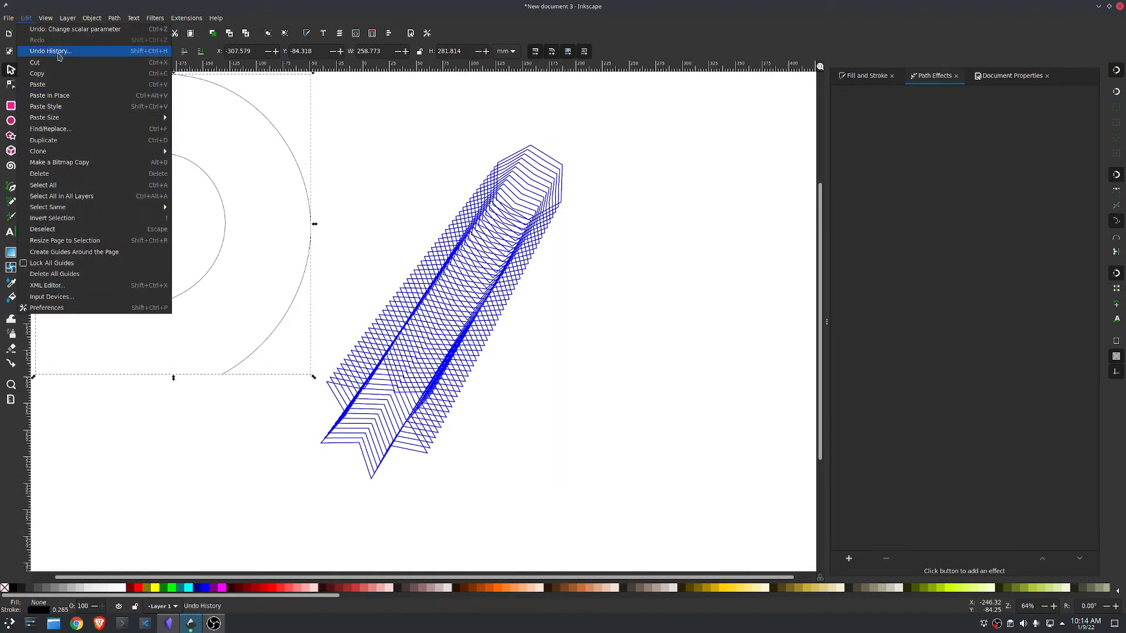
click(58, 74)
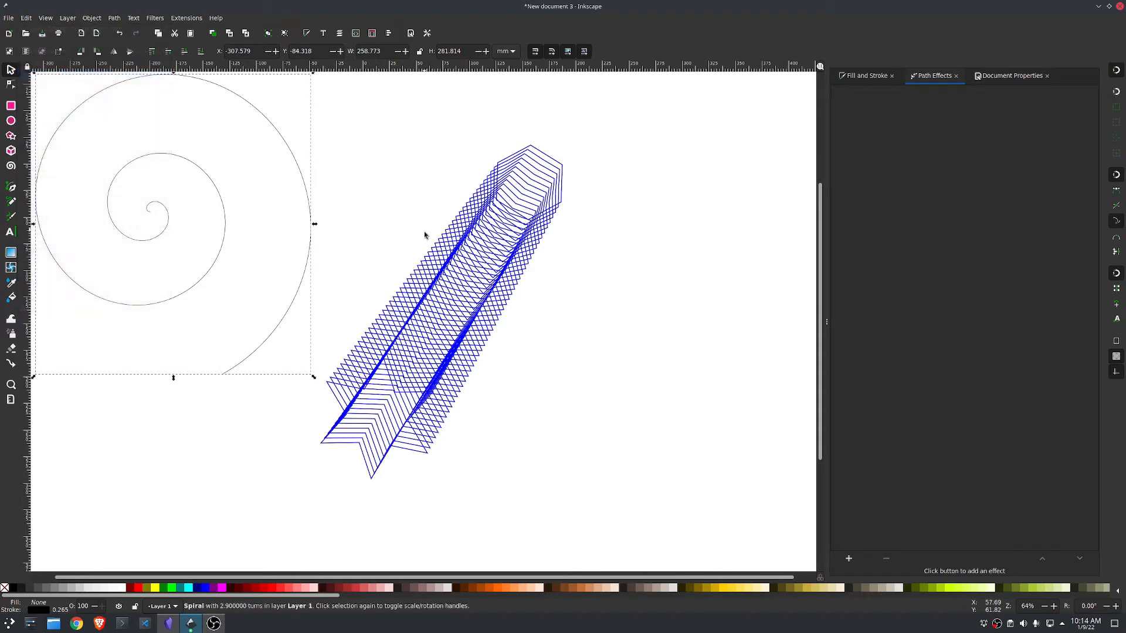
click(491, 262)
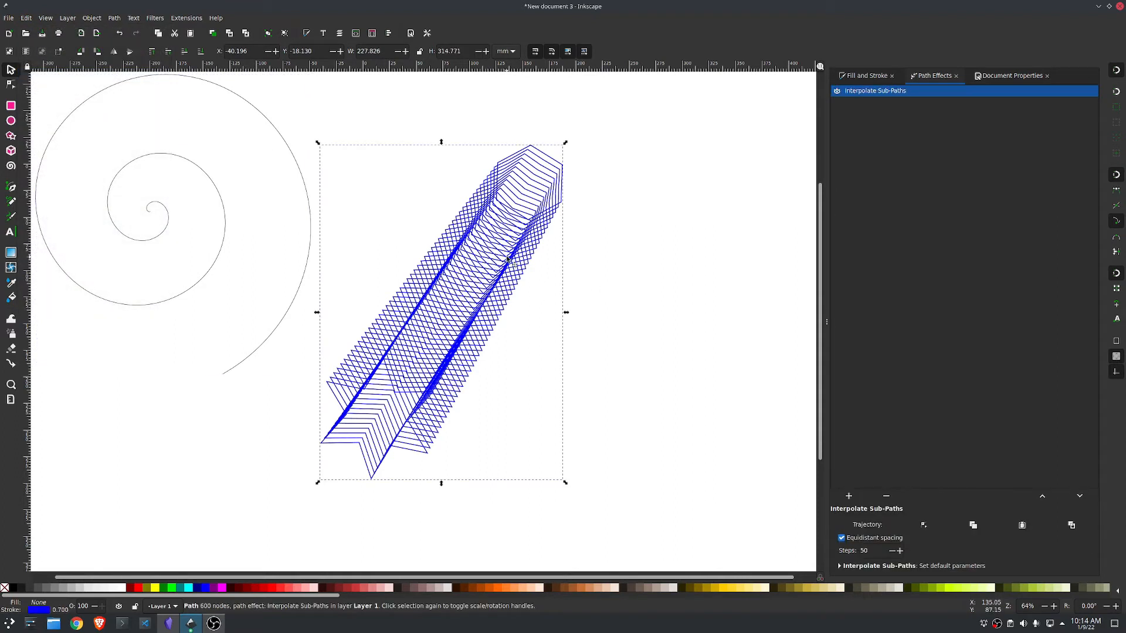
click(1022, 526)
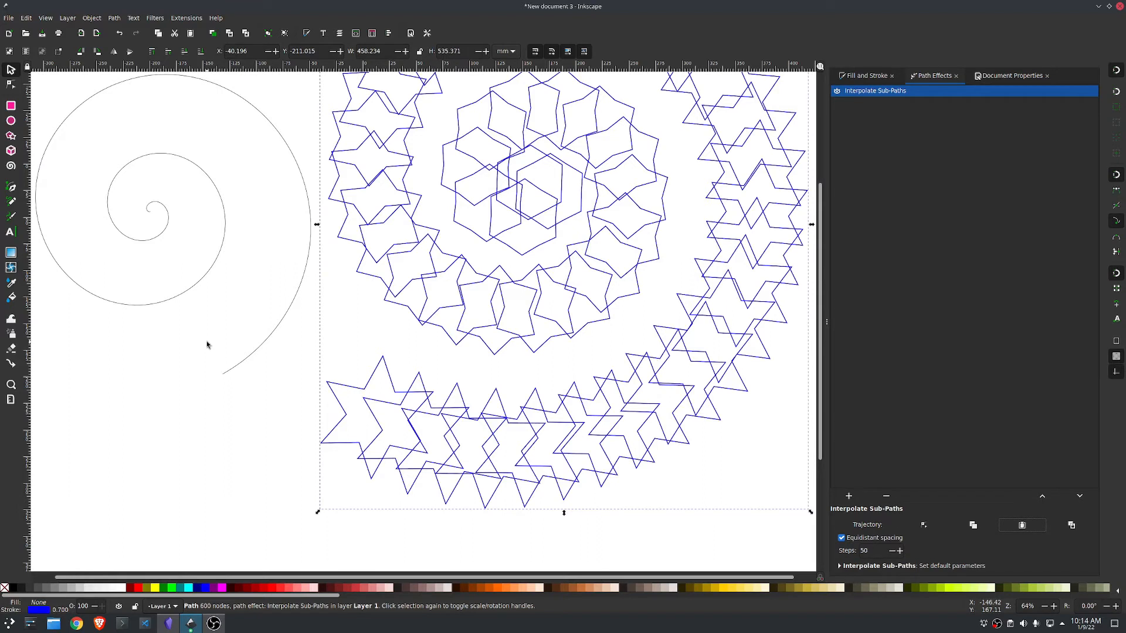
Step: Delete the original spiral and raise the interpolation to 600 steps
click(193, 170)
key(Delete)
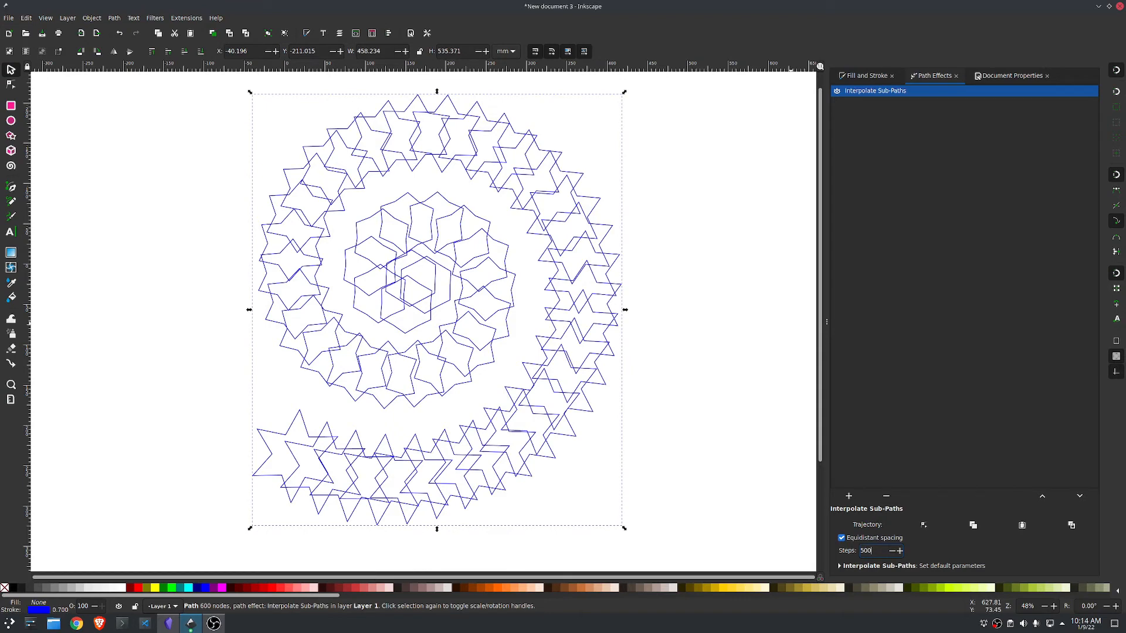
key(Return)
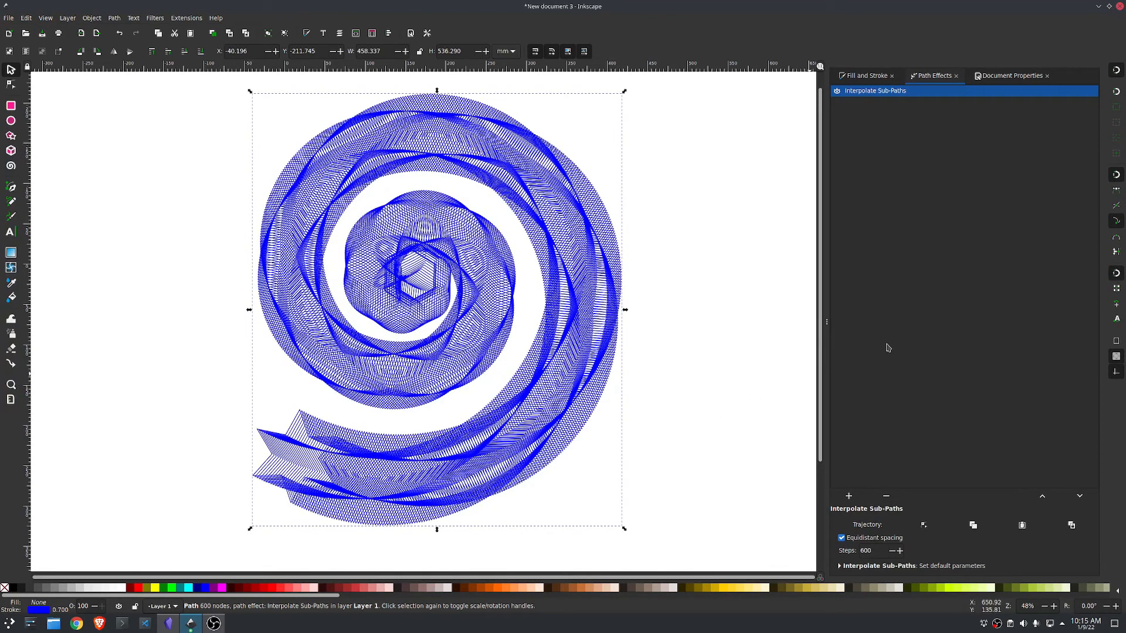
Step: Add a Perspective/Envelope effect to the interpolated spiral and show its corner handles for node editing
click(848, 497)
click(655, 348)
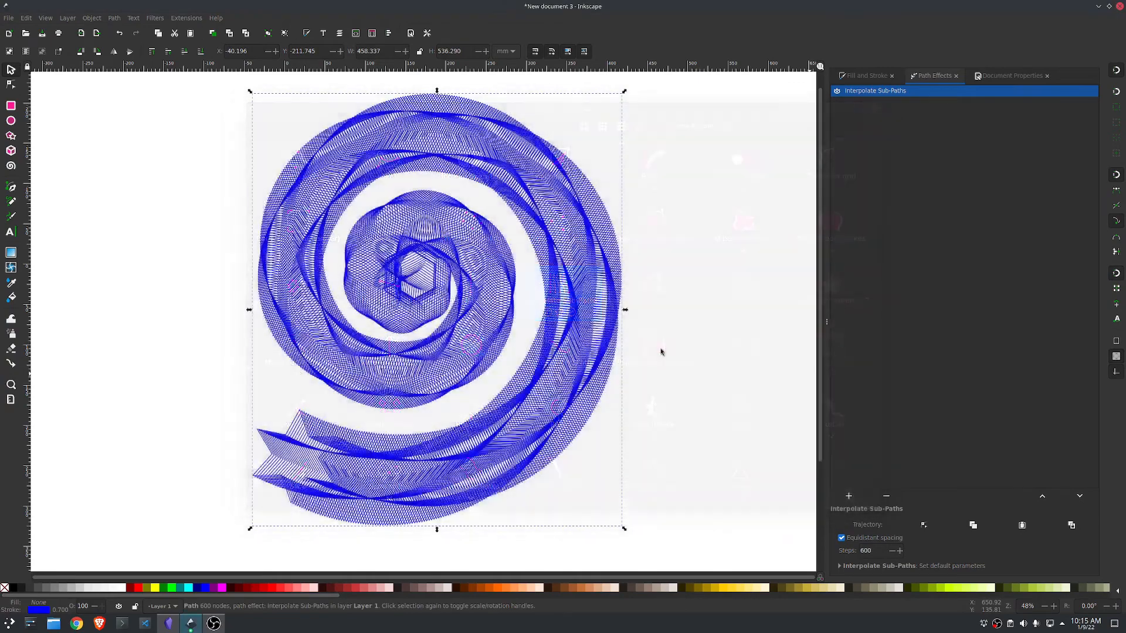
click(163, 234)
click(10, 85)
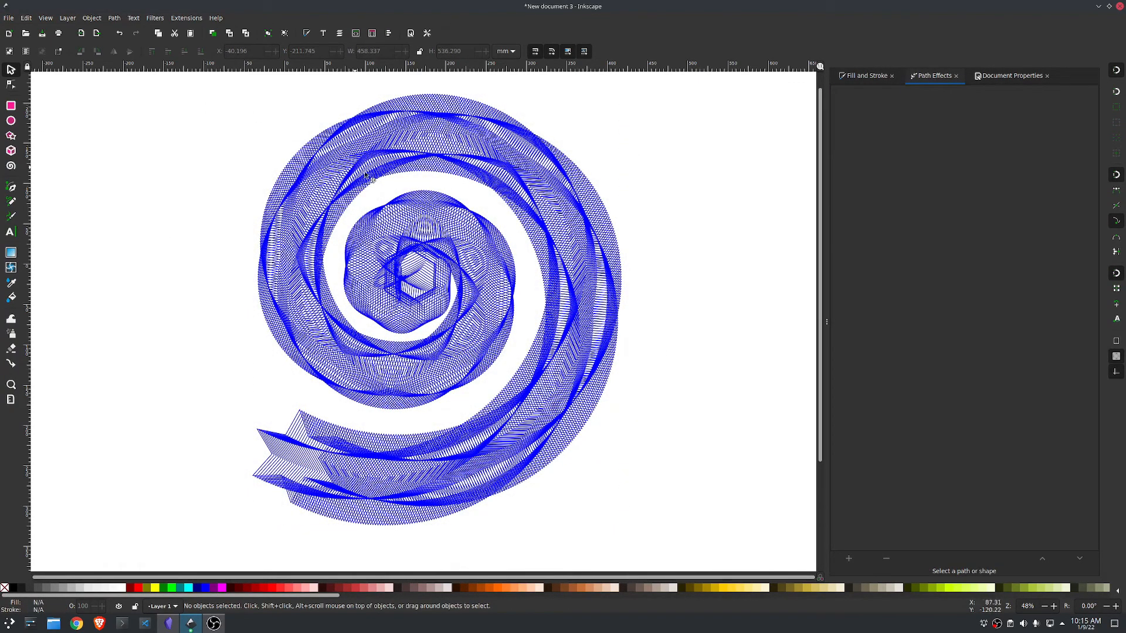
click(621, 216)
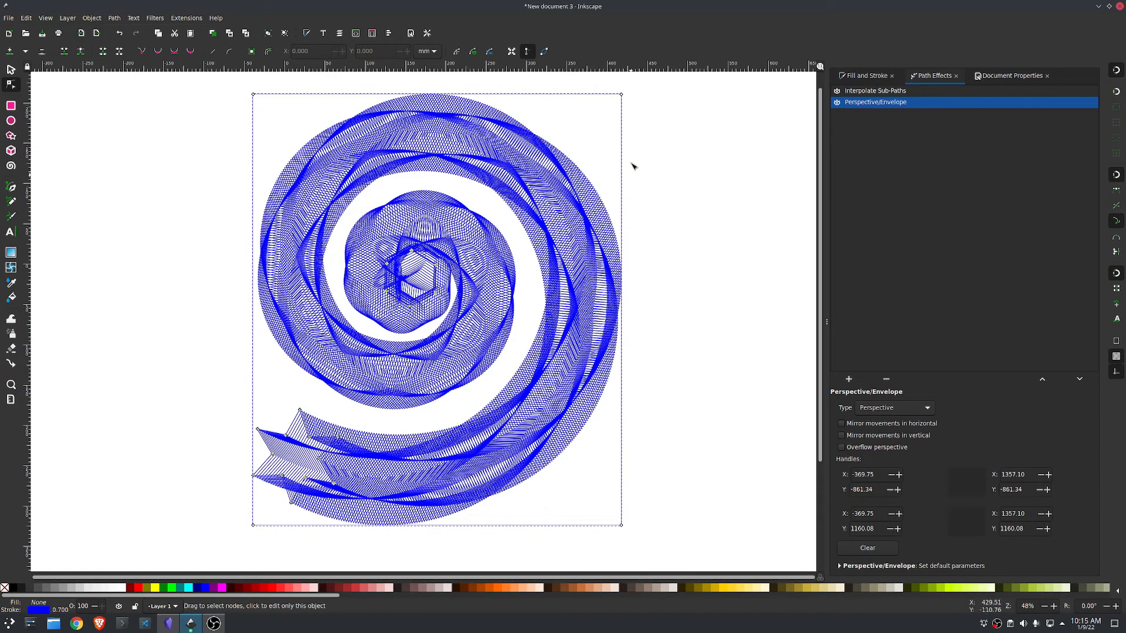
Step: Distort the spiral's perspective with the upper-right handle at about (1356, -530), lower-right at (1408, 897) and upper-left at (-390, -764)
drag(621, 94, 633, 143)
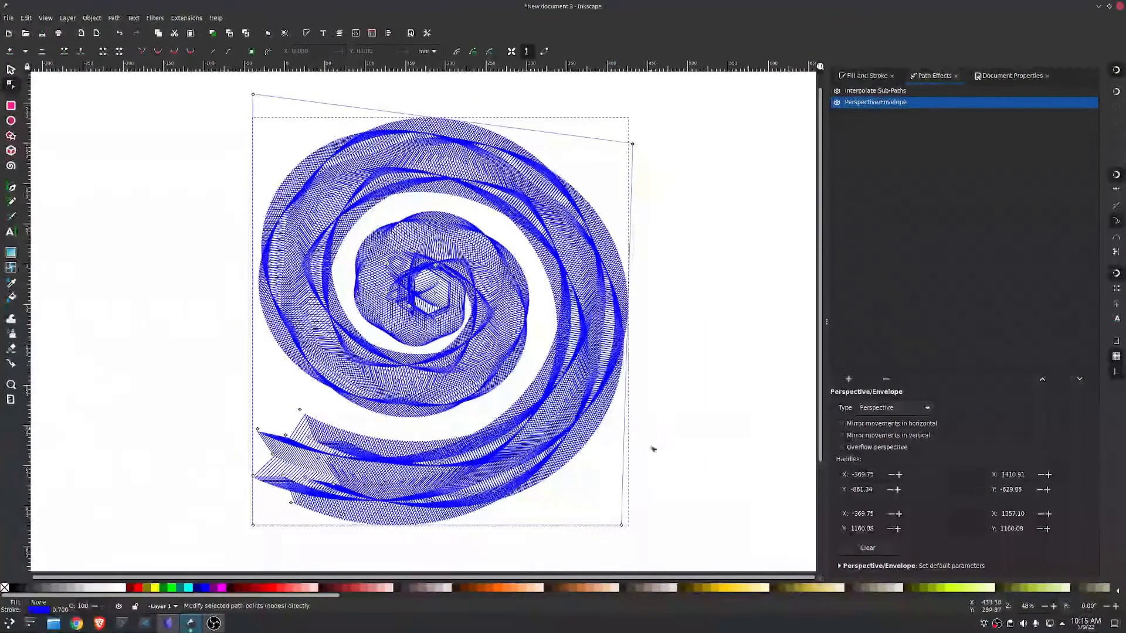
drag(630, 521, 640, 465)
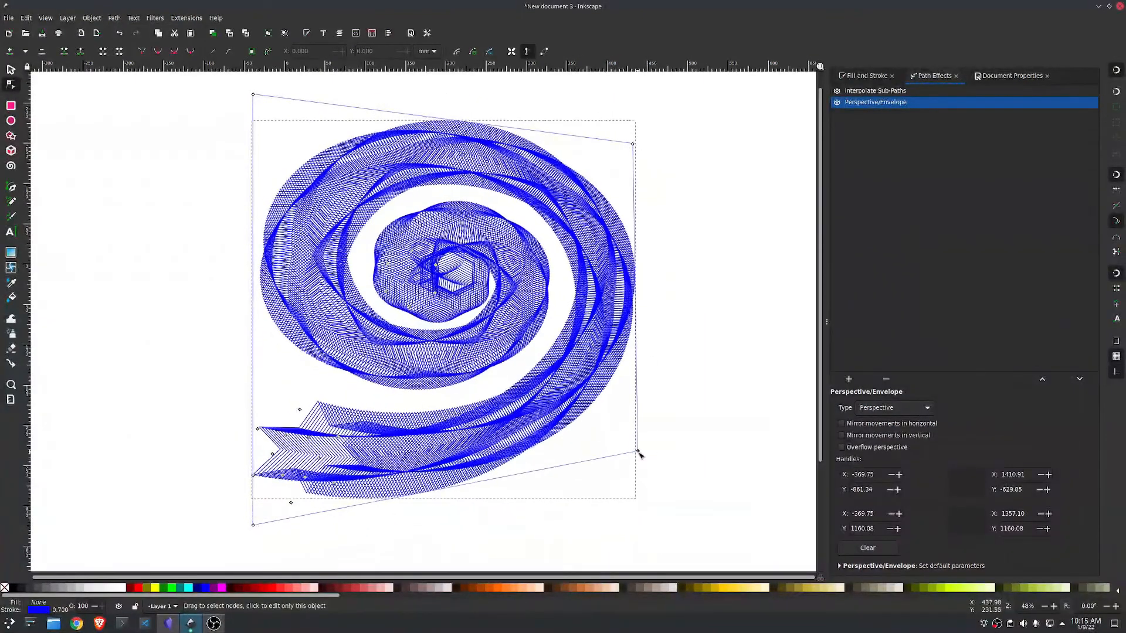
drag(631, 155, 621, 167)
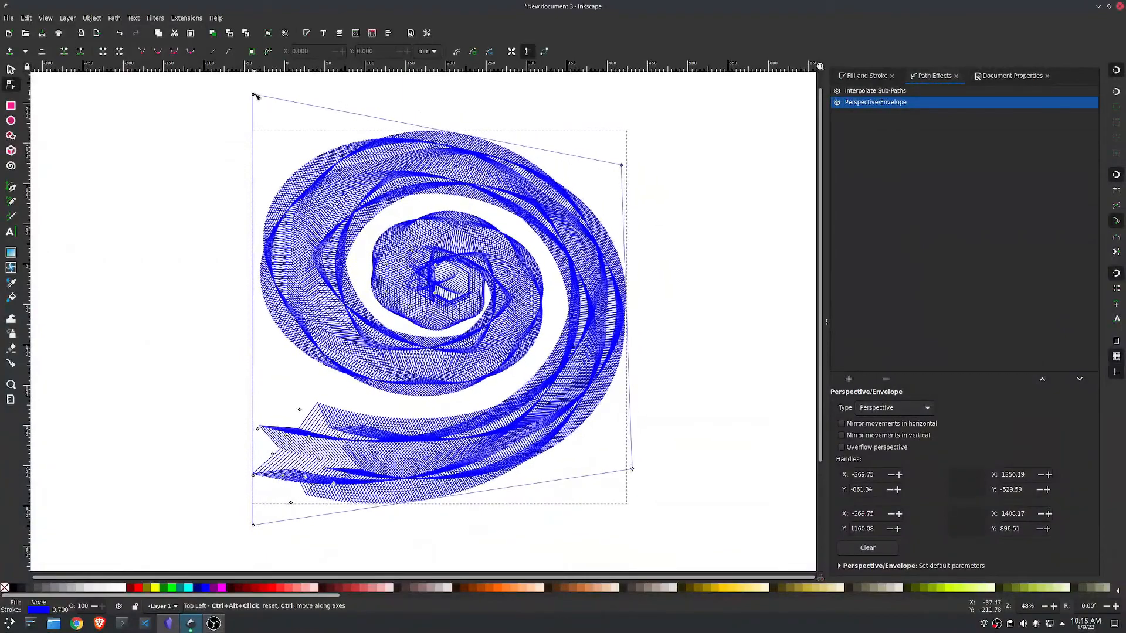
mouse_move(253, 95)
mouse_down()
mouse_move(252, 114)
mouse_move(271, 106)
mouse_move(249, 115)
mouse_up()
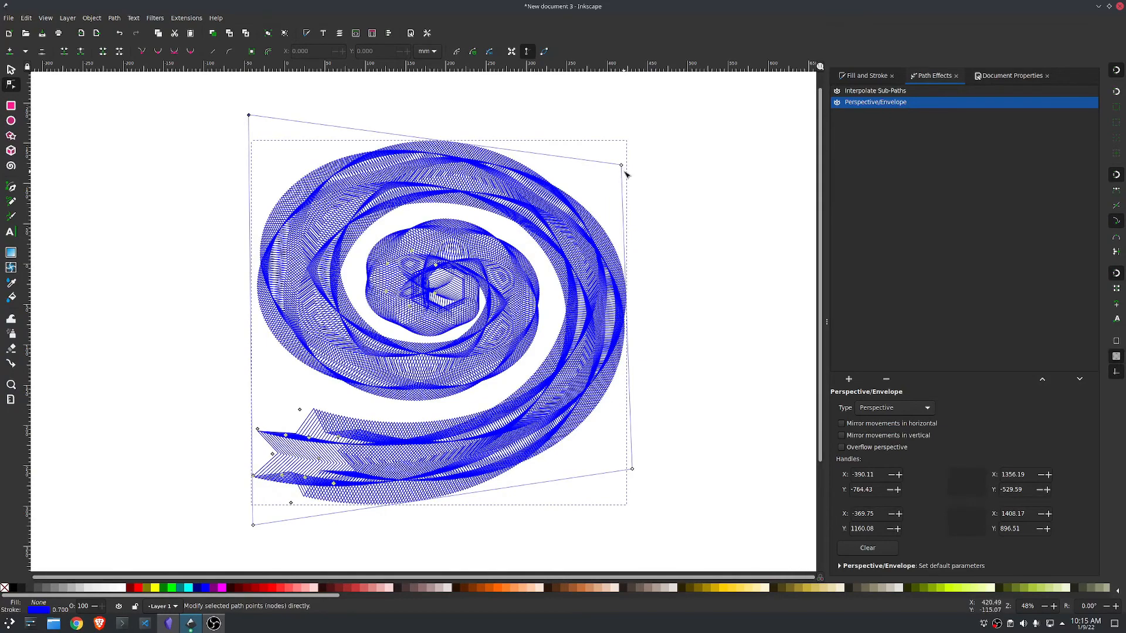
Step: Refine the spiral's perspective by moving the upper-right handle to about (1365, -499) and the lower-right one to about (1384, 772)
drag(624, 169, 623, 173)
mouse_move(626, 458)
mouse_down()
mouse_move(644, 442)
mouse_move(626, 463)
mouse_up()
click(718, 244)
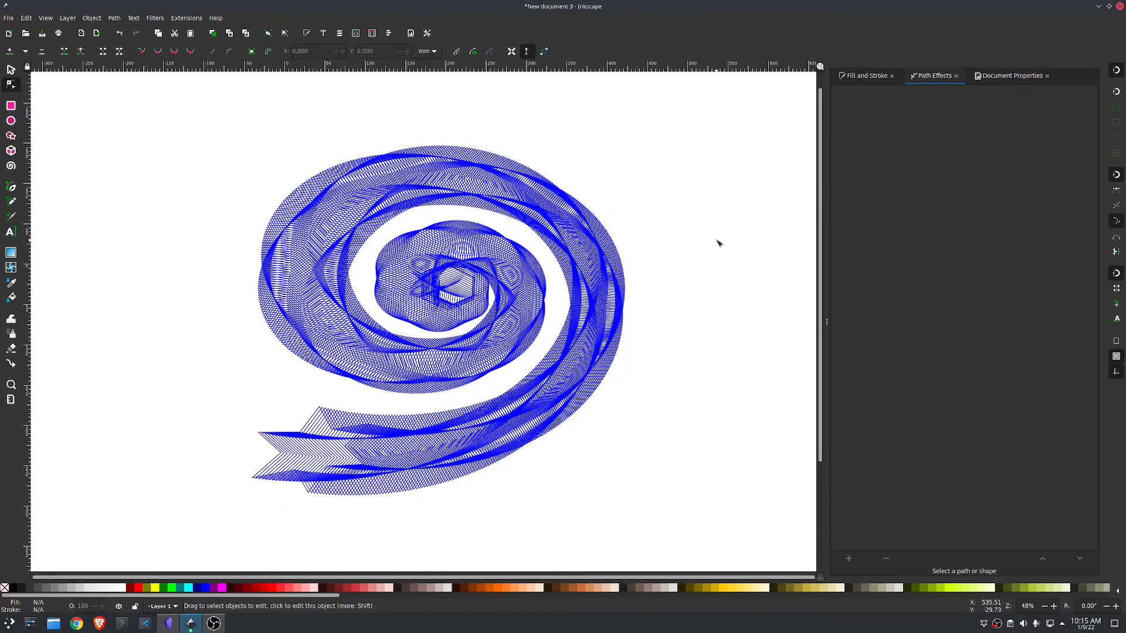
Step: Convert the distorted spiral with its path effects to a plain path and select it as a whole object
click(551, 193)
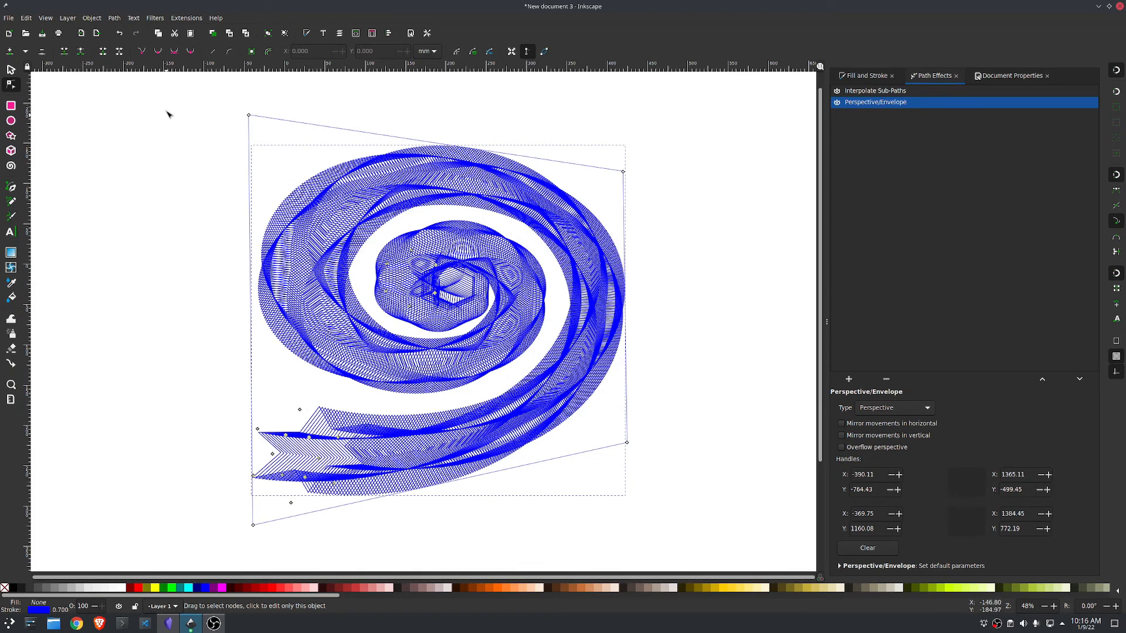
click(115, 18)
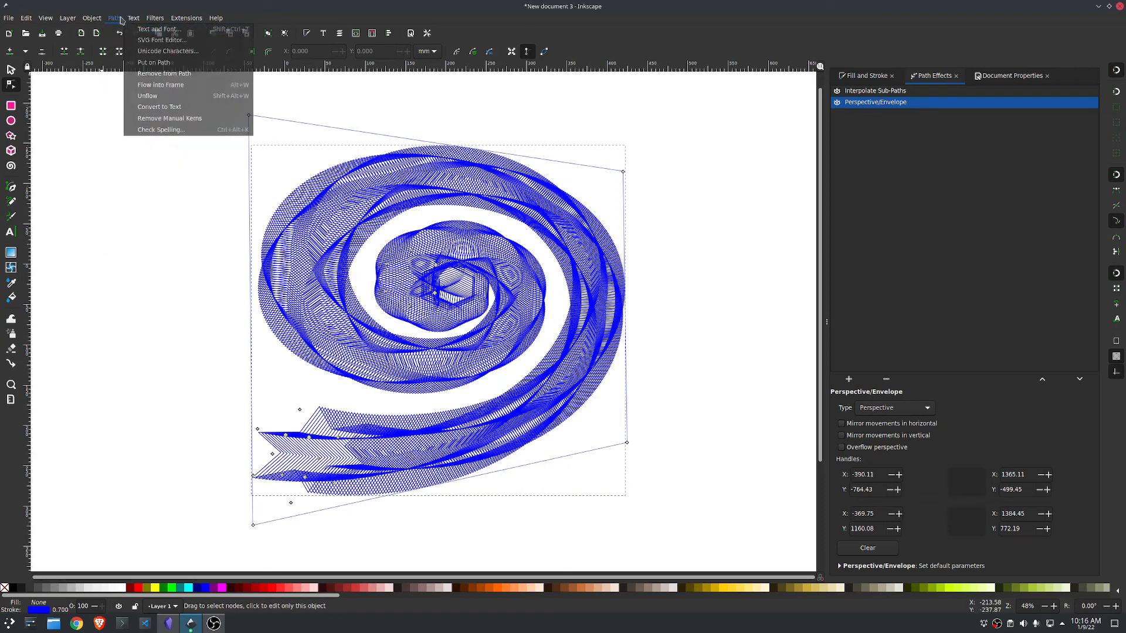
click(115, 30)
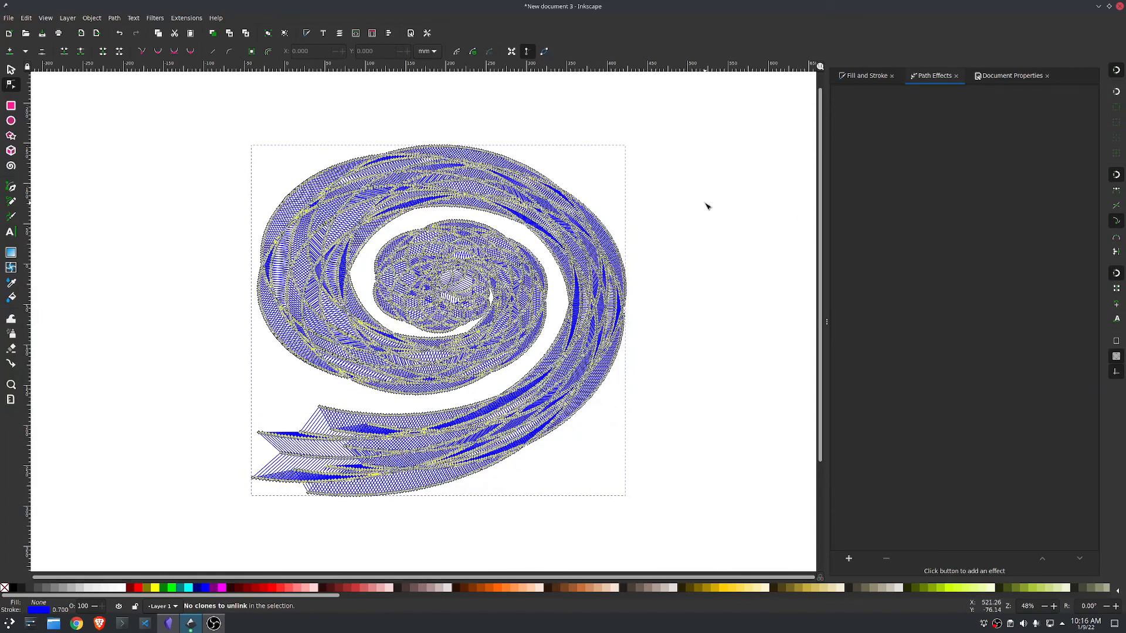
click(314, 171)
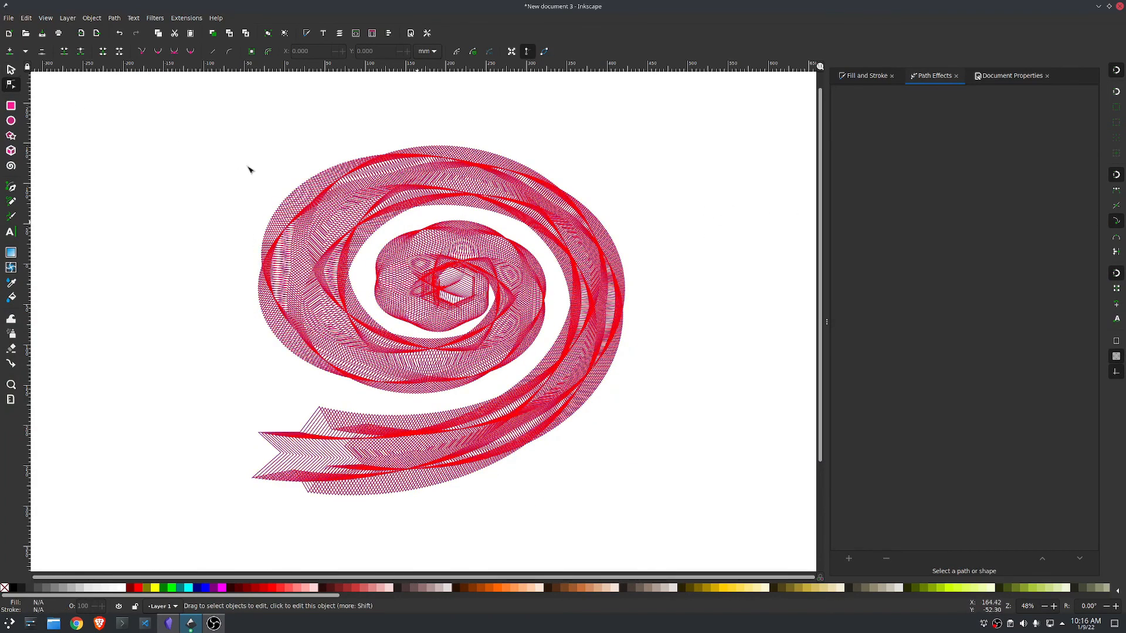
key(s)
click(324, 187)
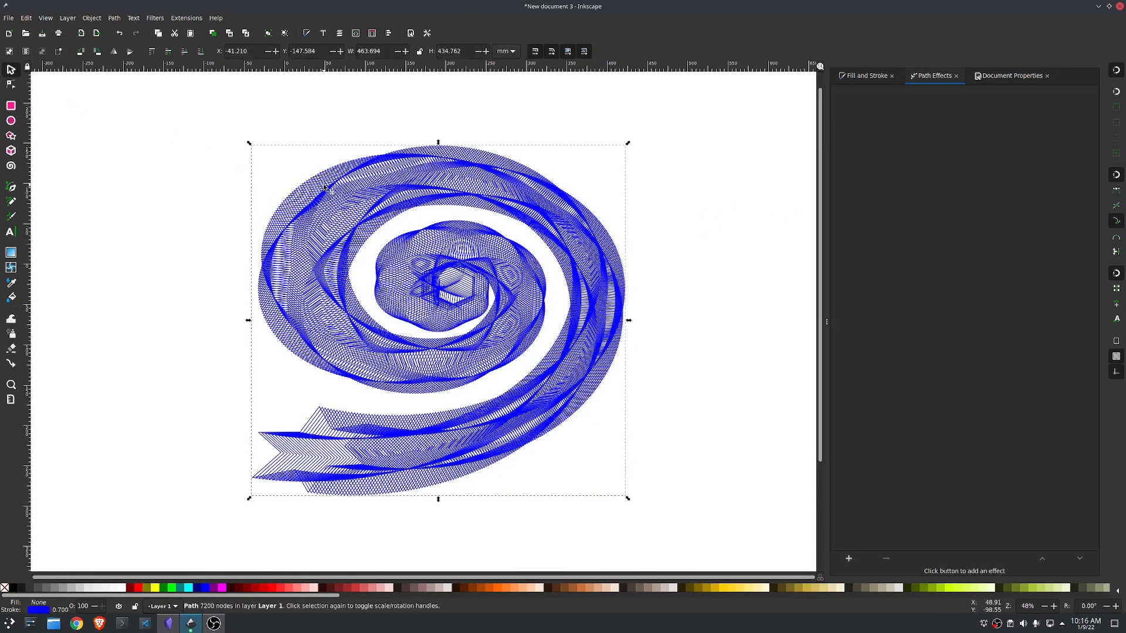